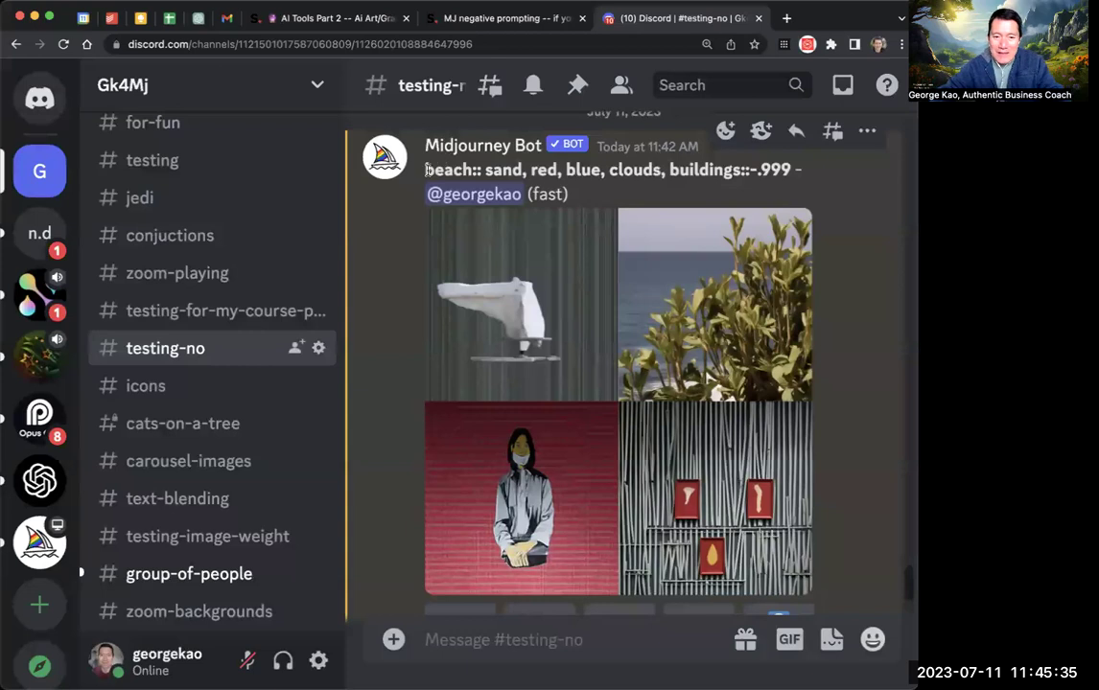
Step: Highlight 'beach', 'sand', 'red' and the negatively weighted term list in the earlier prompt
left_click_drag(425, 169, 471, 169)
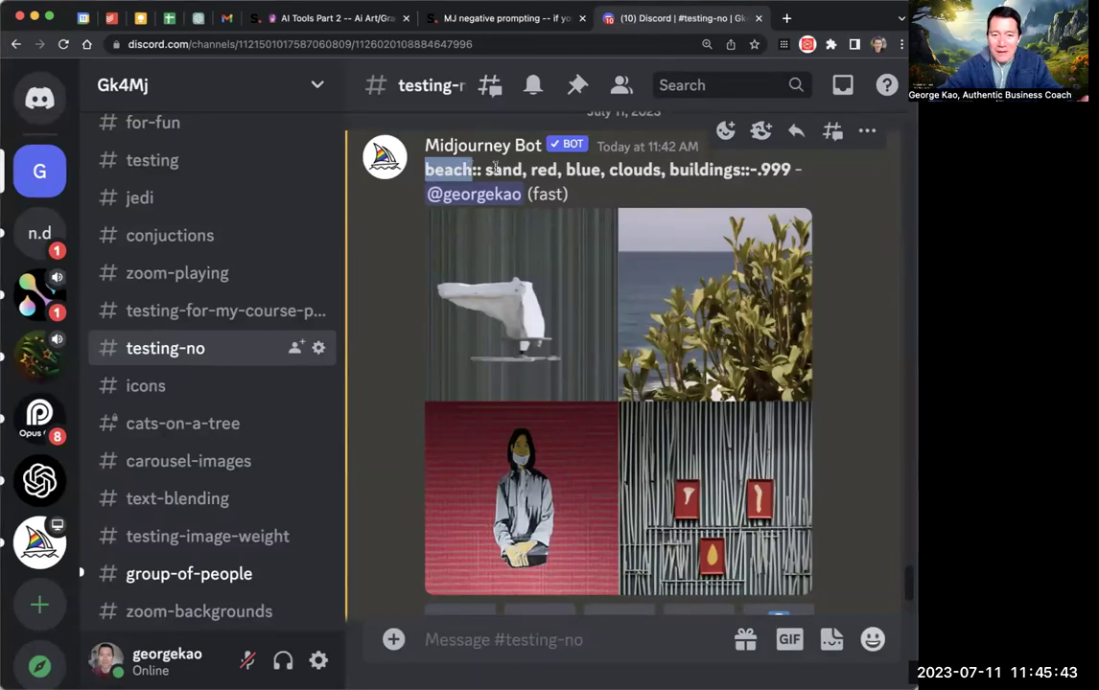
left_click(487, 169)
left_click_drag(487, 169, 791, 171)
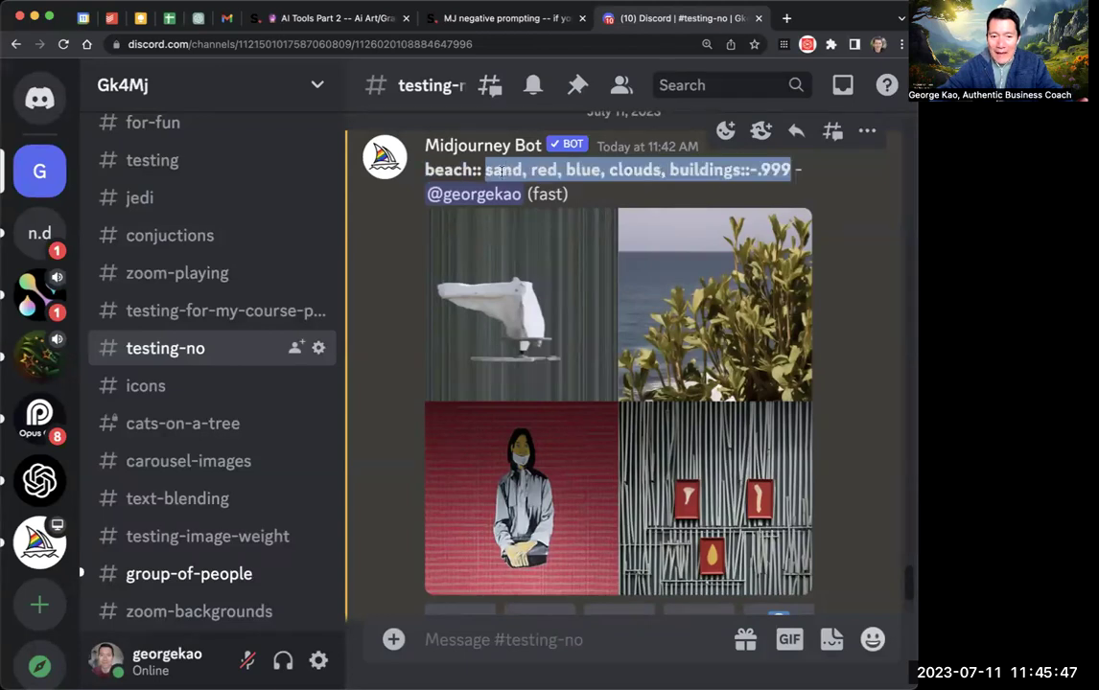
left_click(475, 161)
double_click(508, 170)
left_click(553, 169)
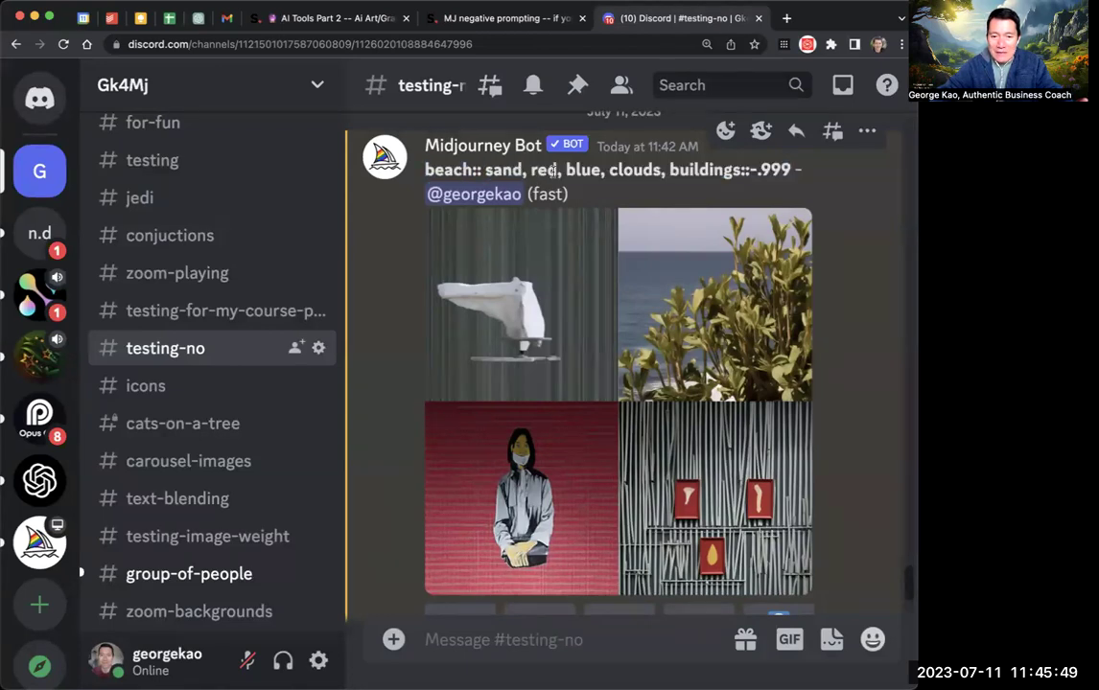
double_click(490, 169)
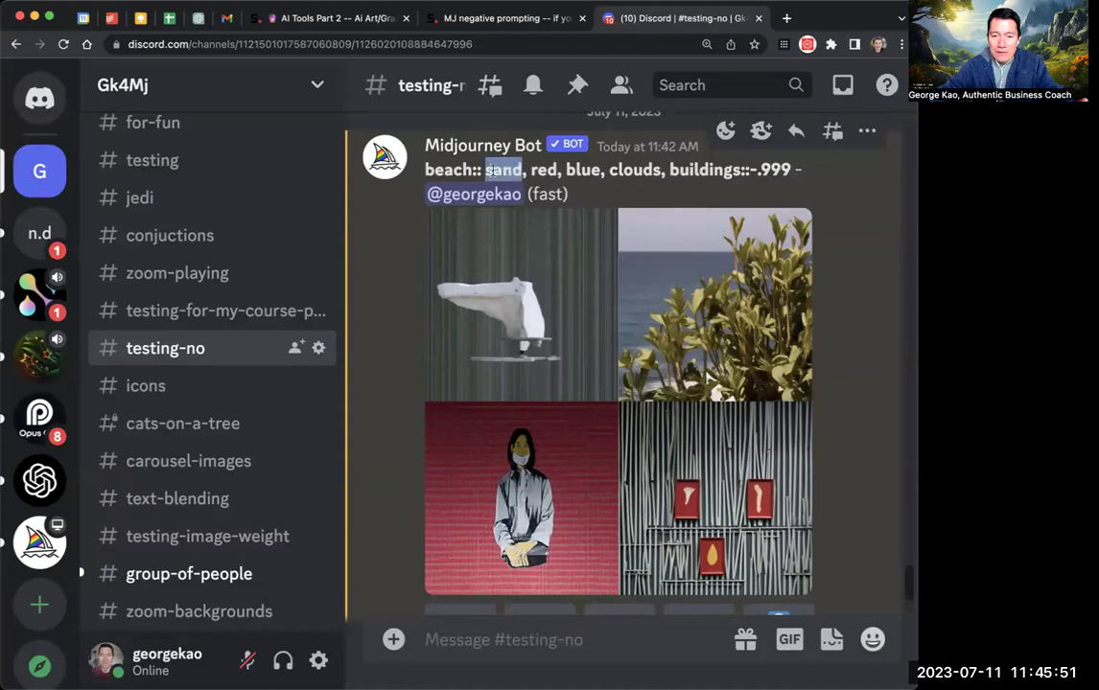
double_click(542, 170)
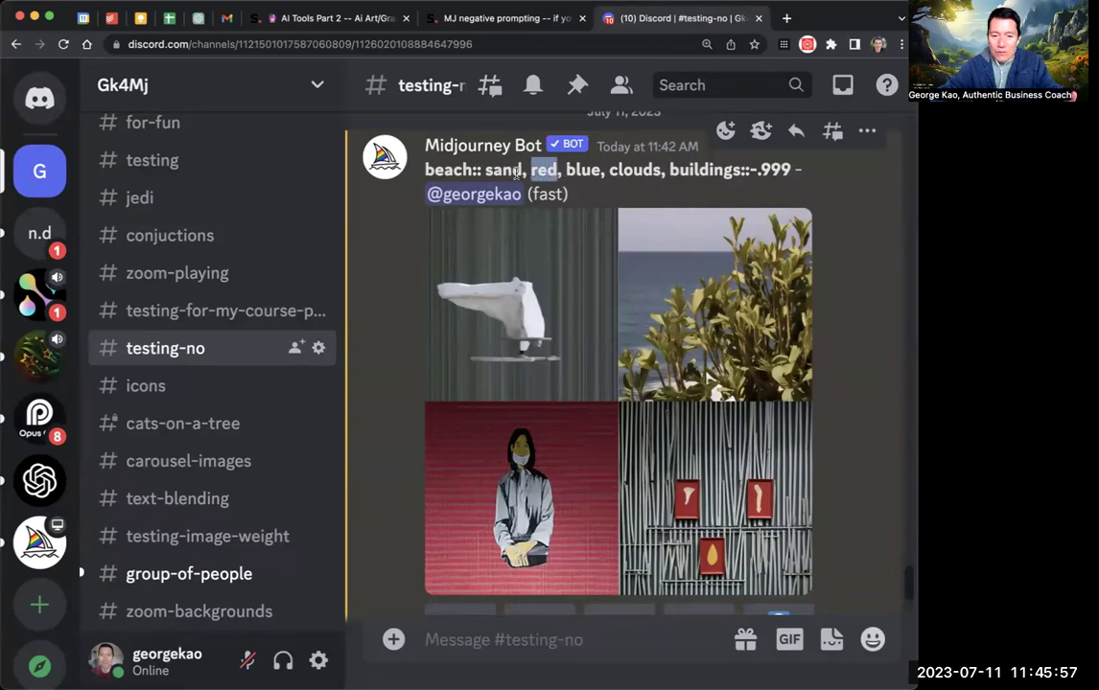
left_click_drag(484, 167, 787, 168)
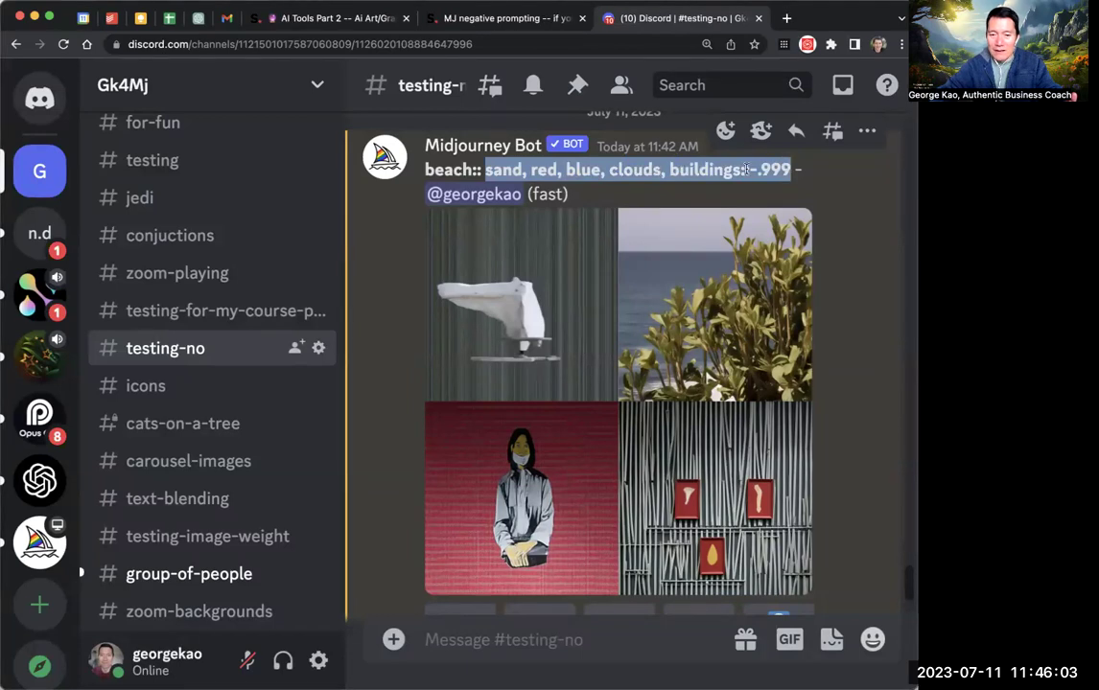
left_click(747, 169)
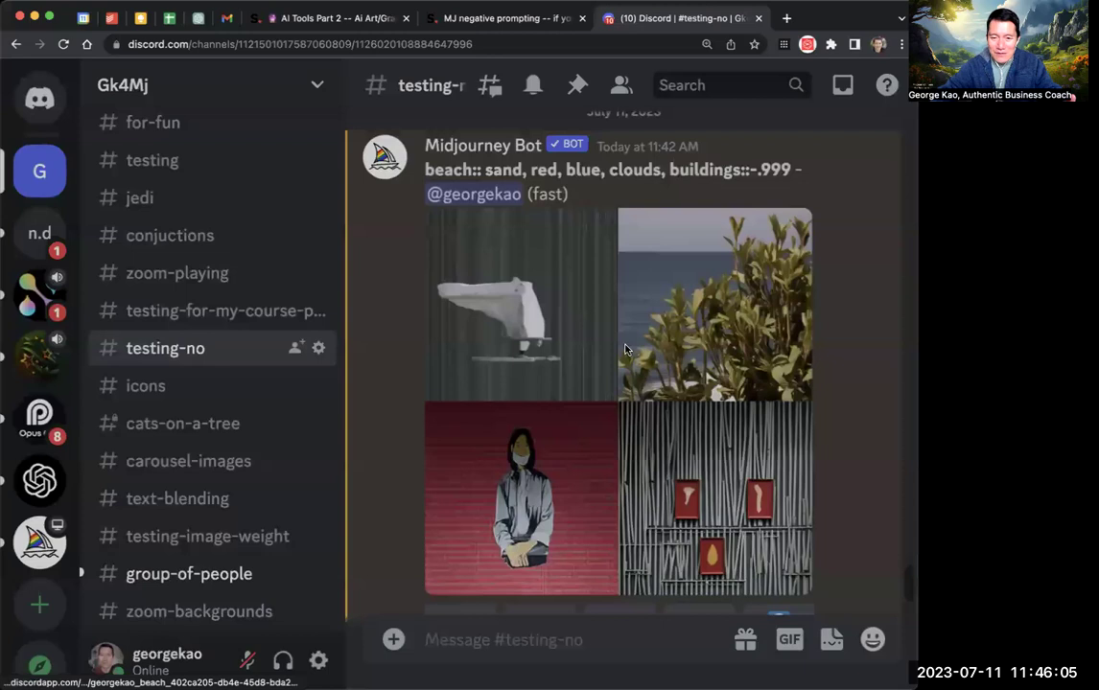
Step: View the earlier grid enlarged, then highlight the new prompt's negative terms
left_click(633, 350)
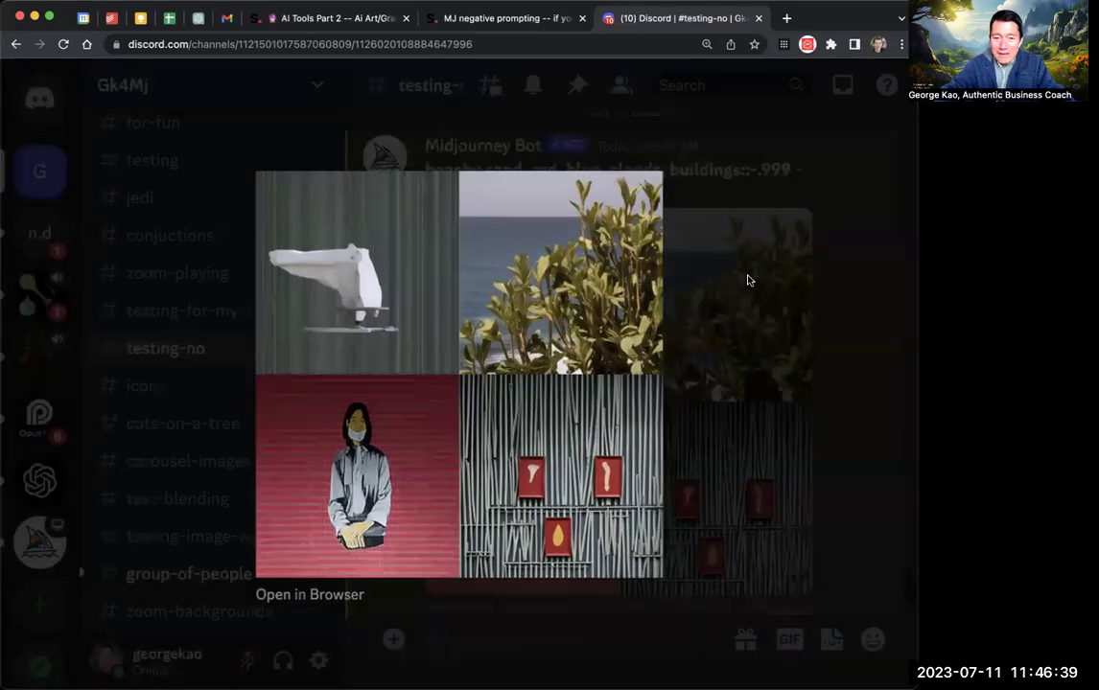
left_click(747, 277)
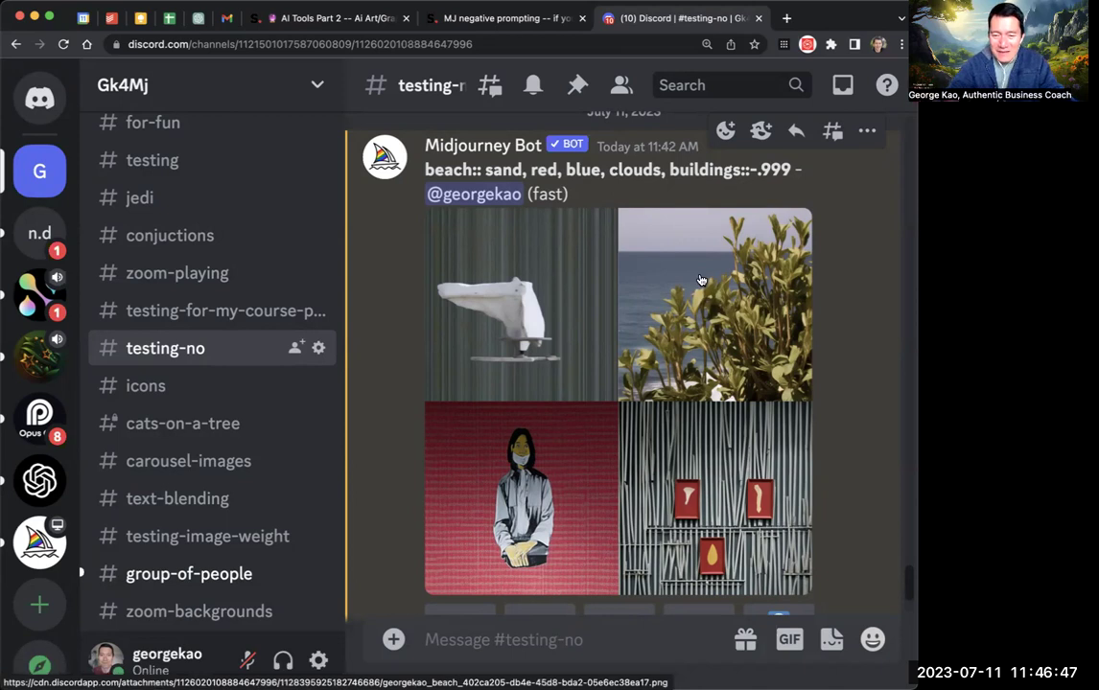
scroll(700, 280, "down", 5)
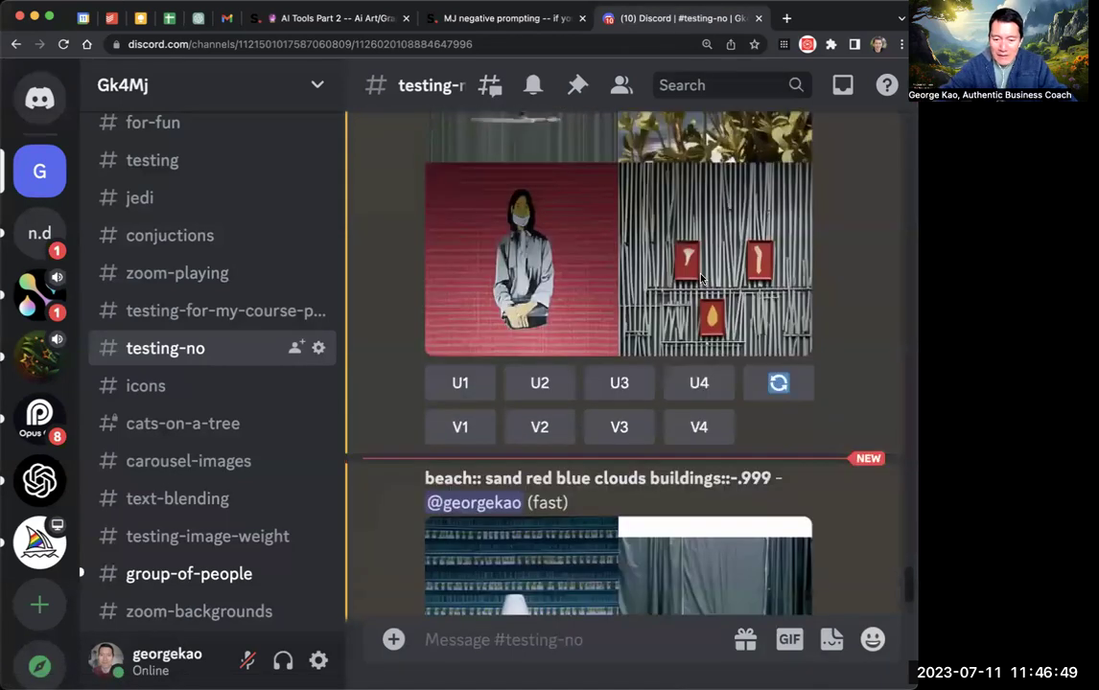
left_click_drag(488, 379, 772, 382)
Step: Look over the lamp, chairs, staircase and wallpaper grid, then switch to the course lesson
scroll(604, 353, "down", 2)
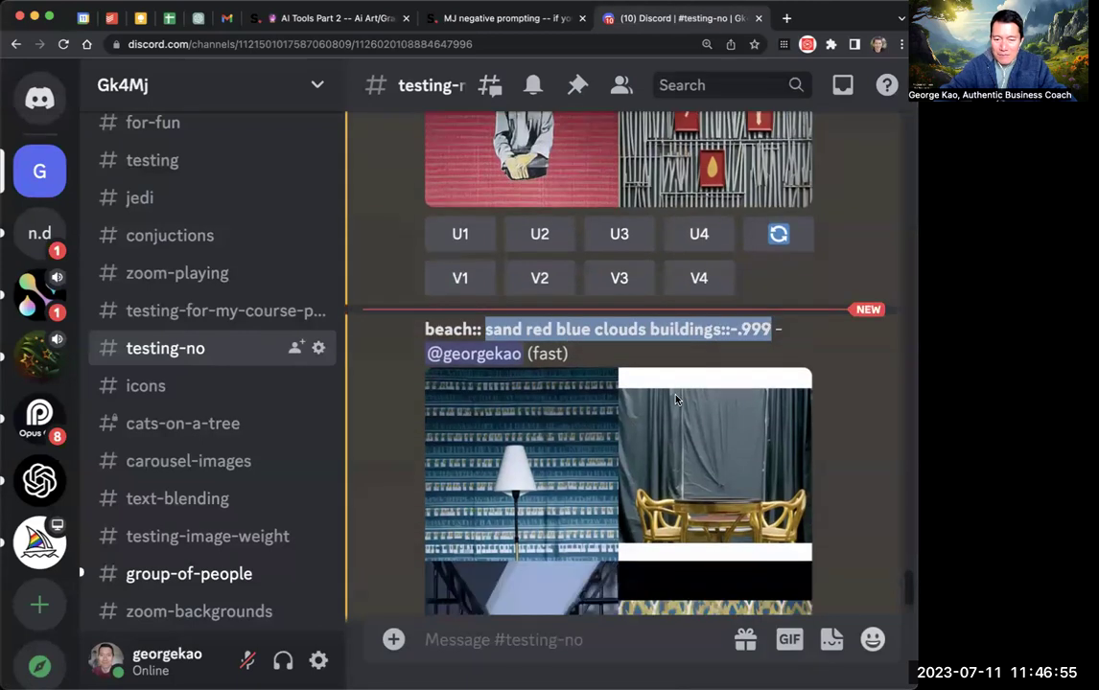
scroll(533, 469, "down", 2)
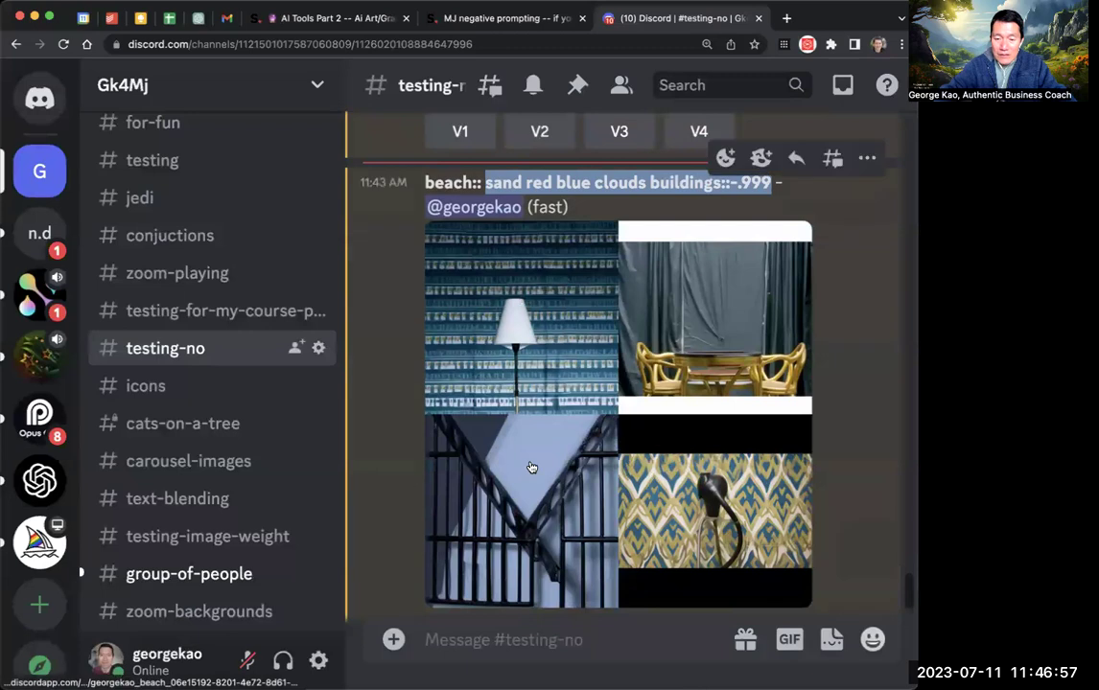
scroll(631, 292, "down", 1)
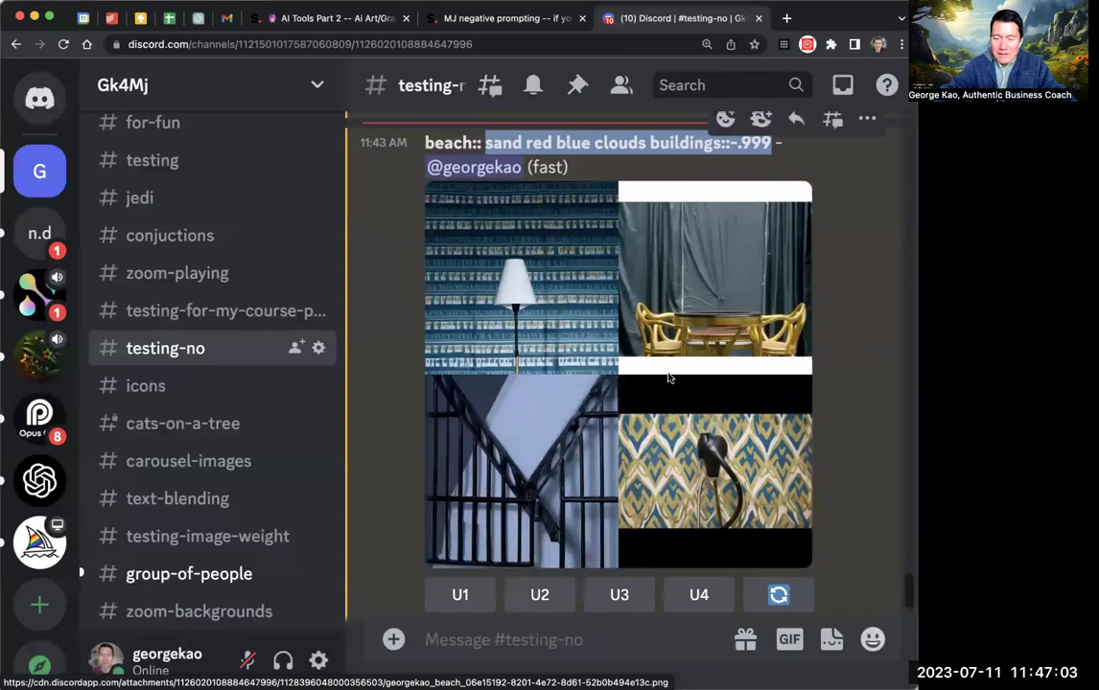
scroll(668, 376, "up", 1)
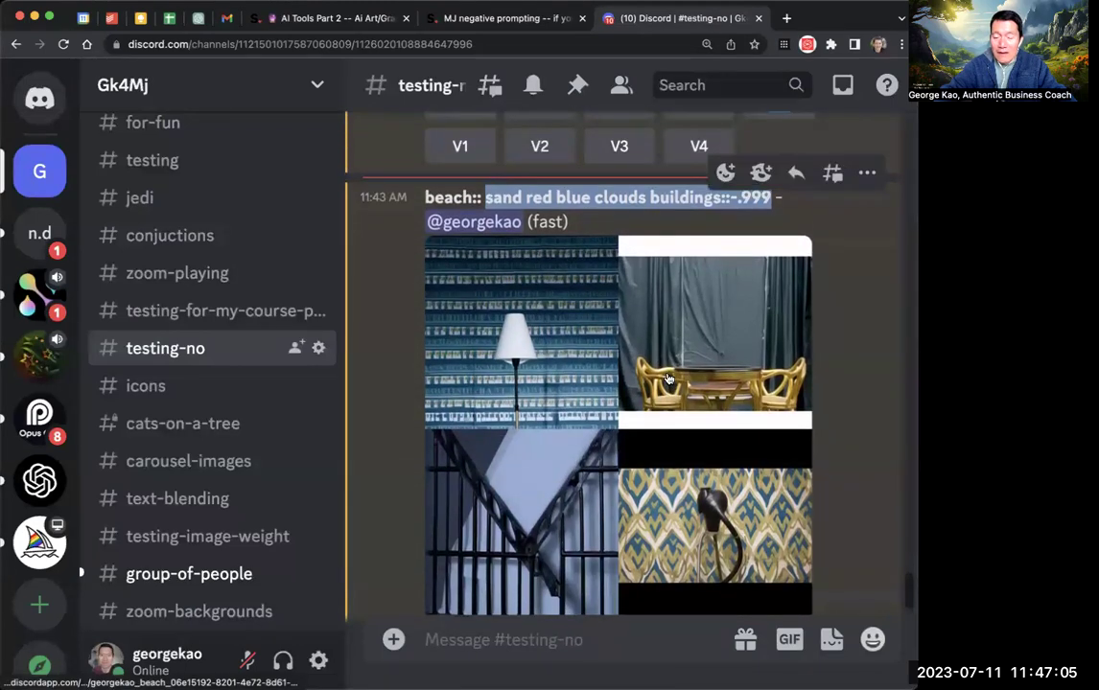
scroll(668, 377, "down", 1)
scroll(669, 376, "down", 1)
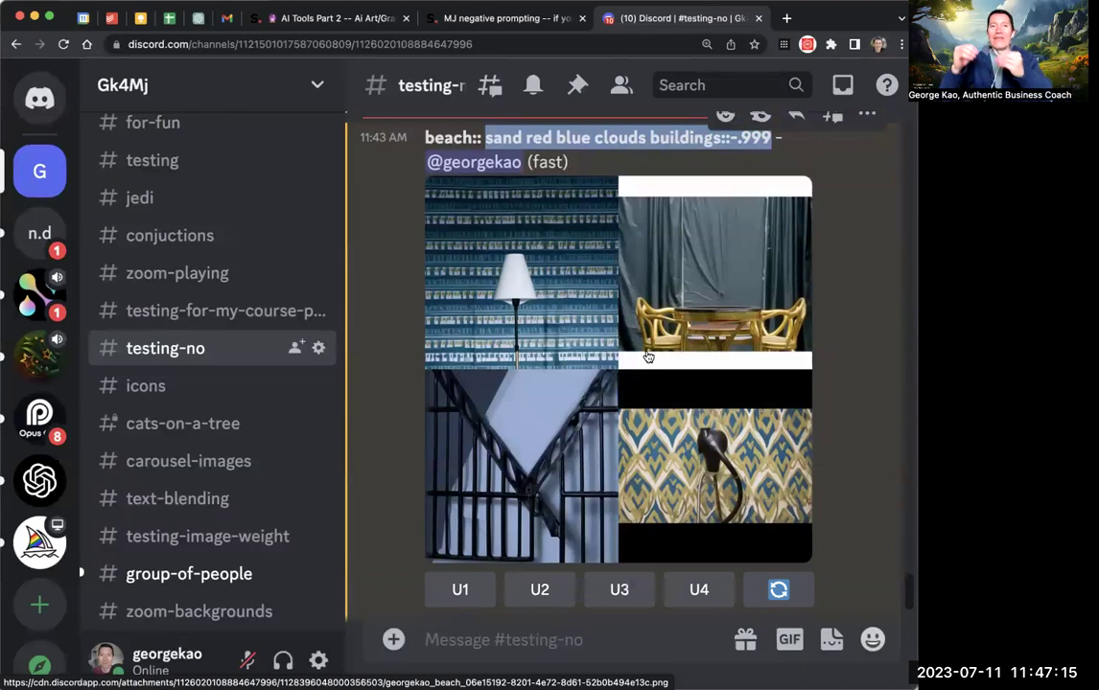
left_click(517, 19)
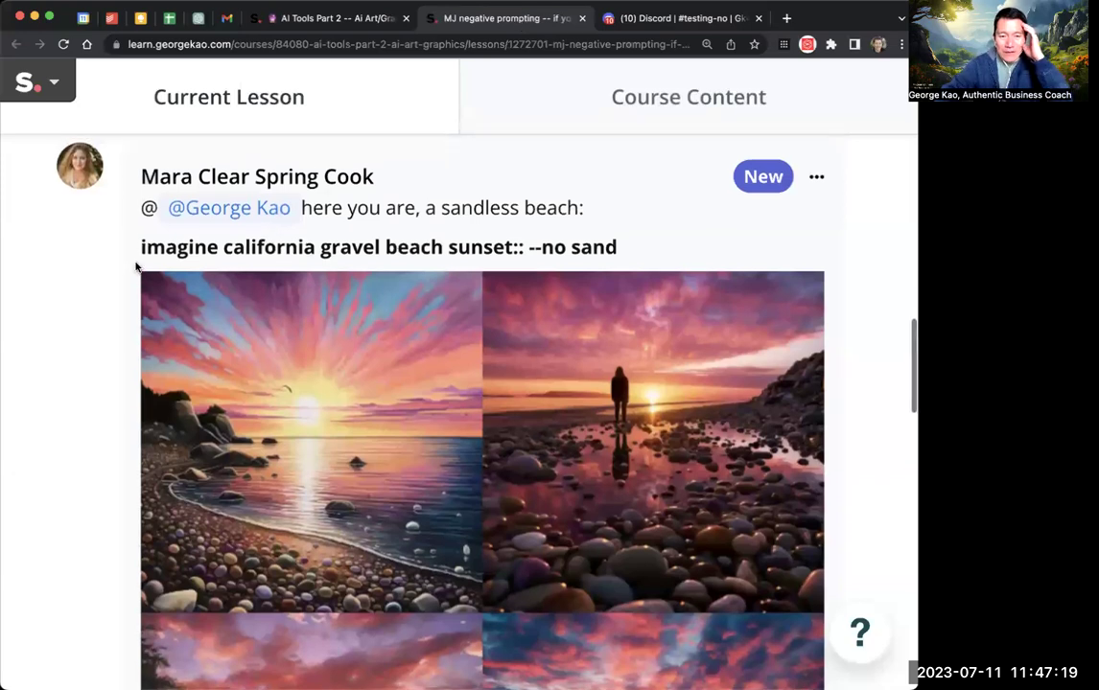
Step: Highlight 'california gravel beach sunset' and '--no sand' in the lesson prompt, then return to #testing-no
scroll(137, 268, "down", 4)
scroll(137, 267, "down", 20)
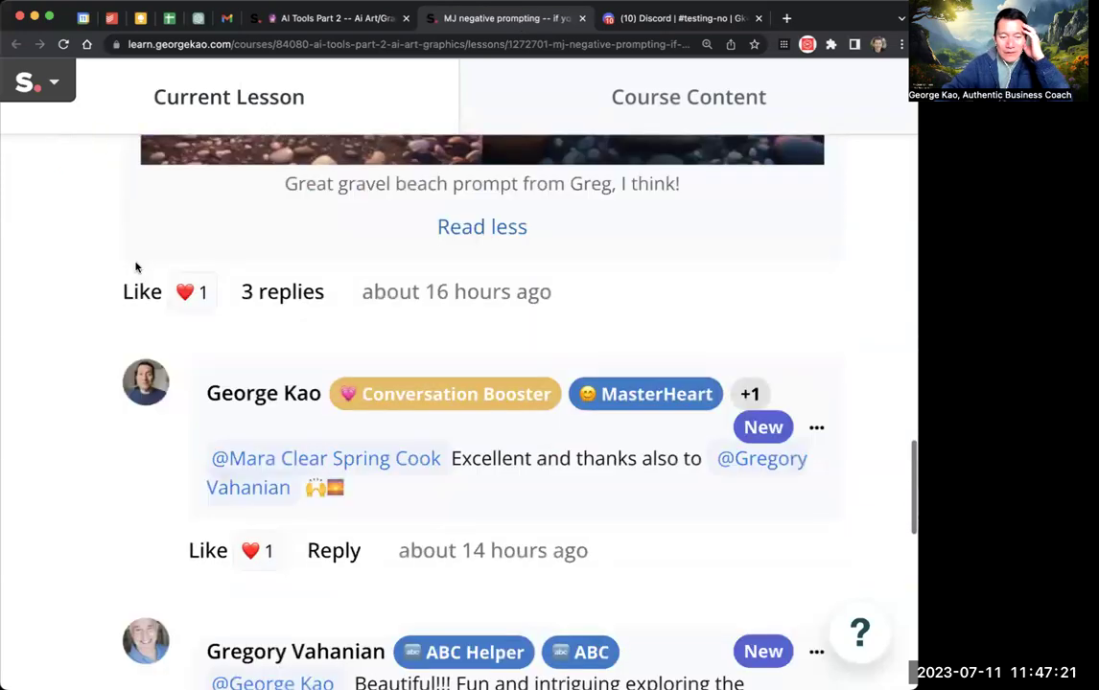
scroll(115, 350, "up", 15)
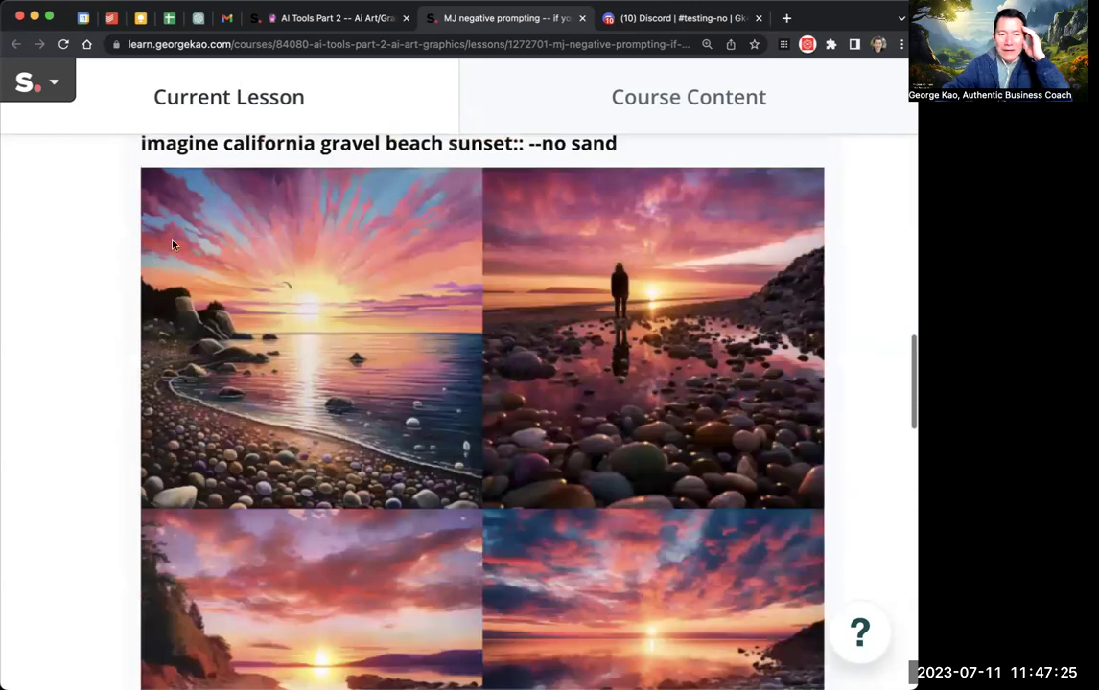
scroll(224, 220, "up", 2)
left_click_drag(225, 219, 515, 230)
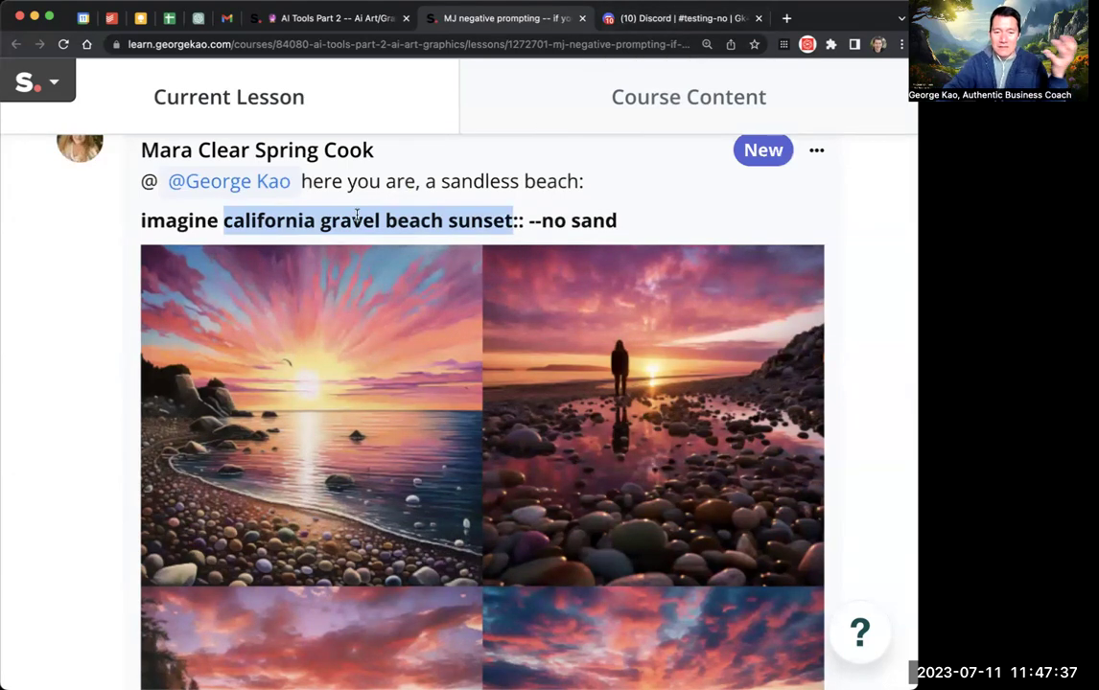
left_click_drag(528, 218, 615, 222)
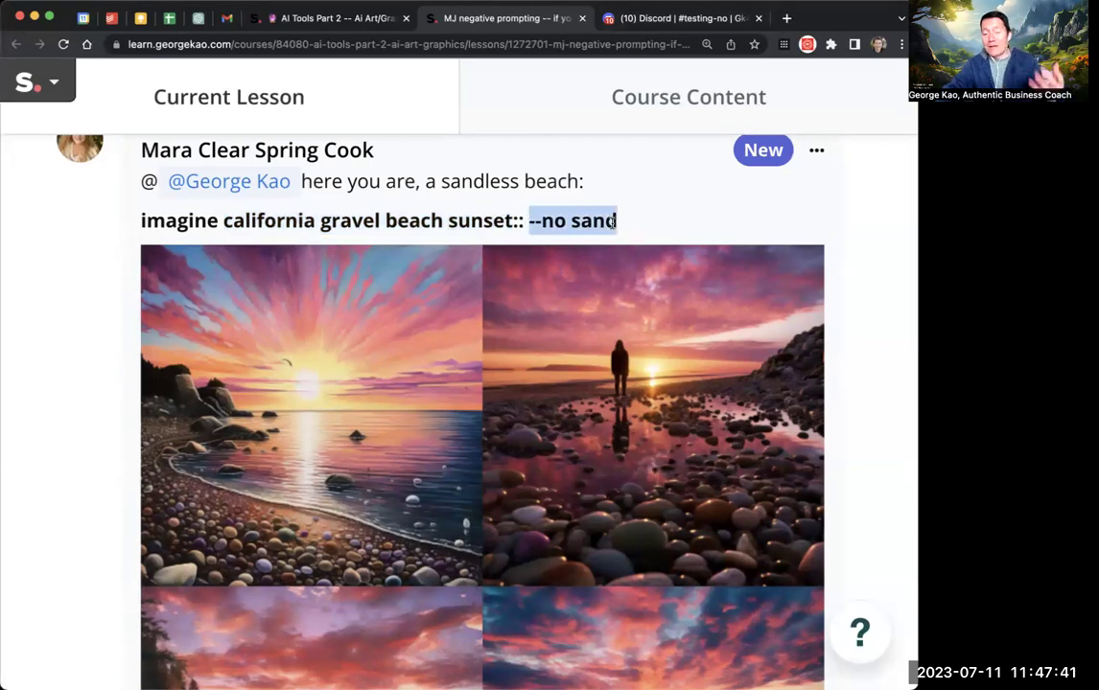
left_click(673, 20)
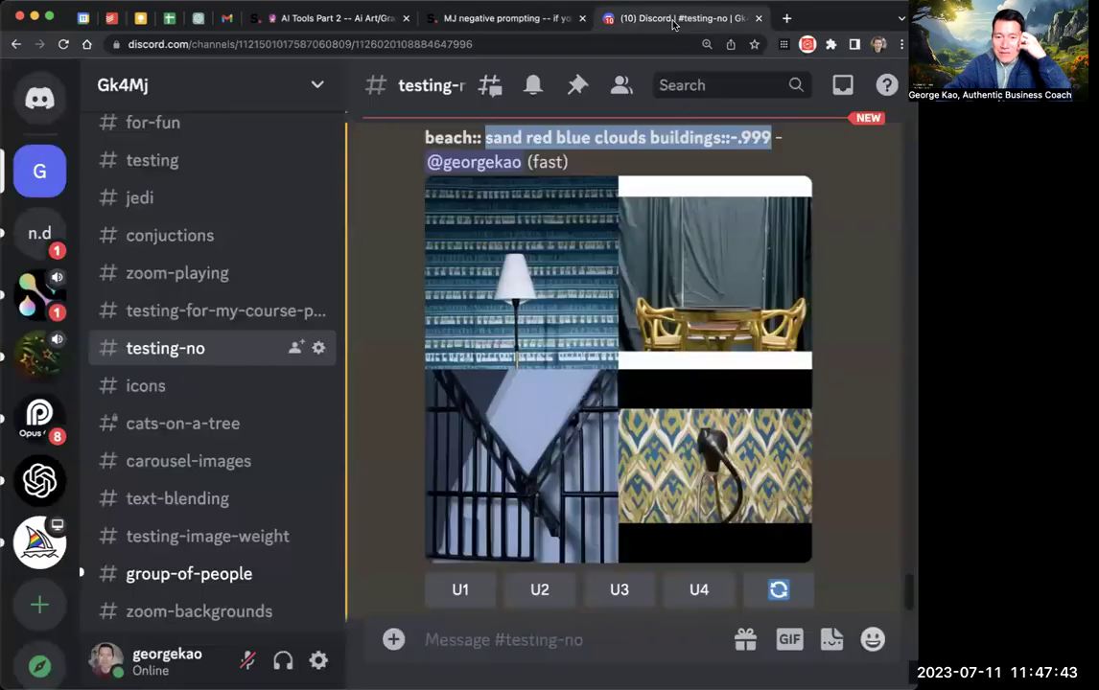
Step: Open and close the beach post's reaction picker, then highlight 'sand' and '--no' in the lesson prompt
scroll(725, 221, "up", 2)
left_click(726, 179)
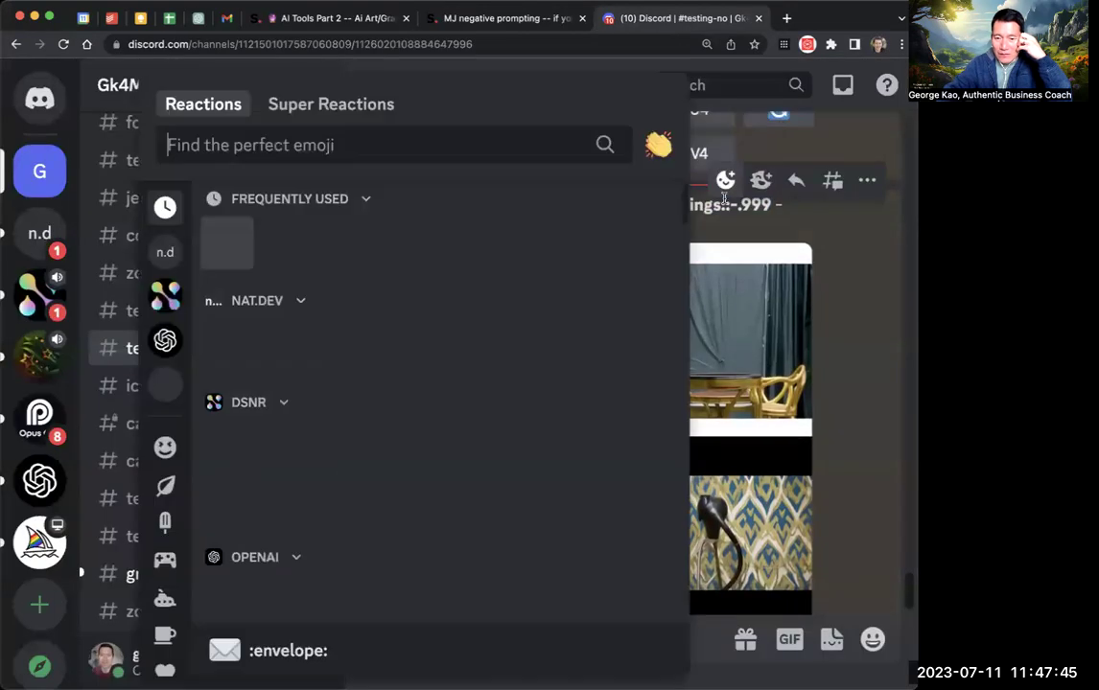
left_click(710, 209)
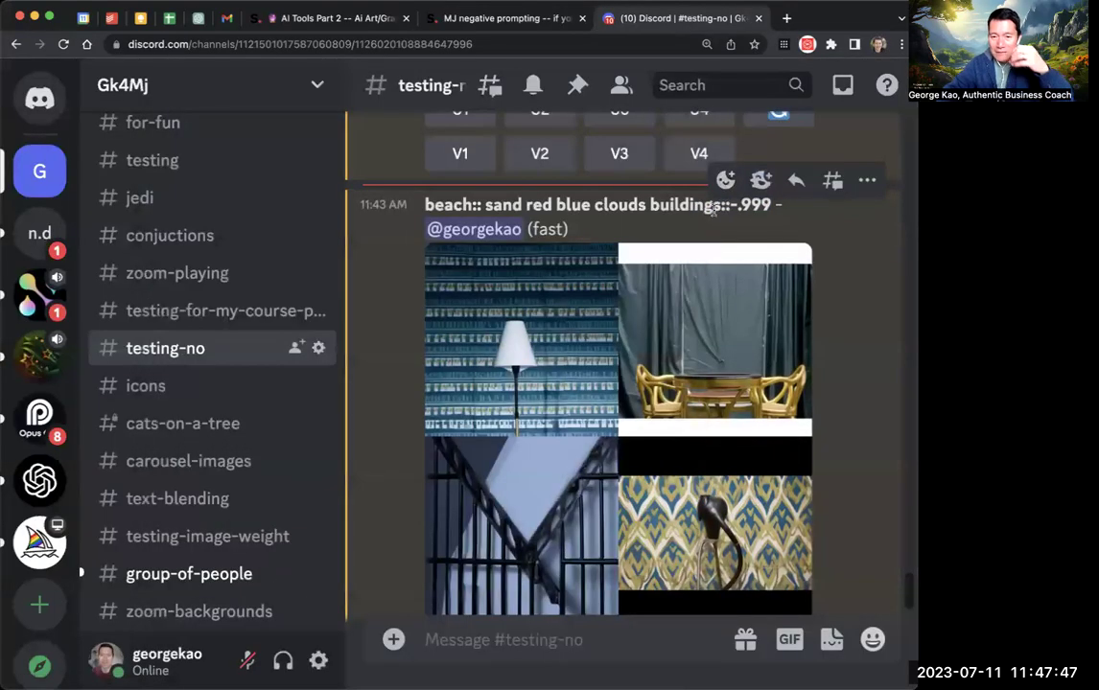
left_click(552, 19)
left_click_drag(531, 221, 628, 223)
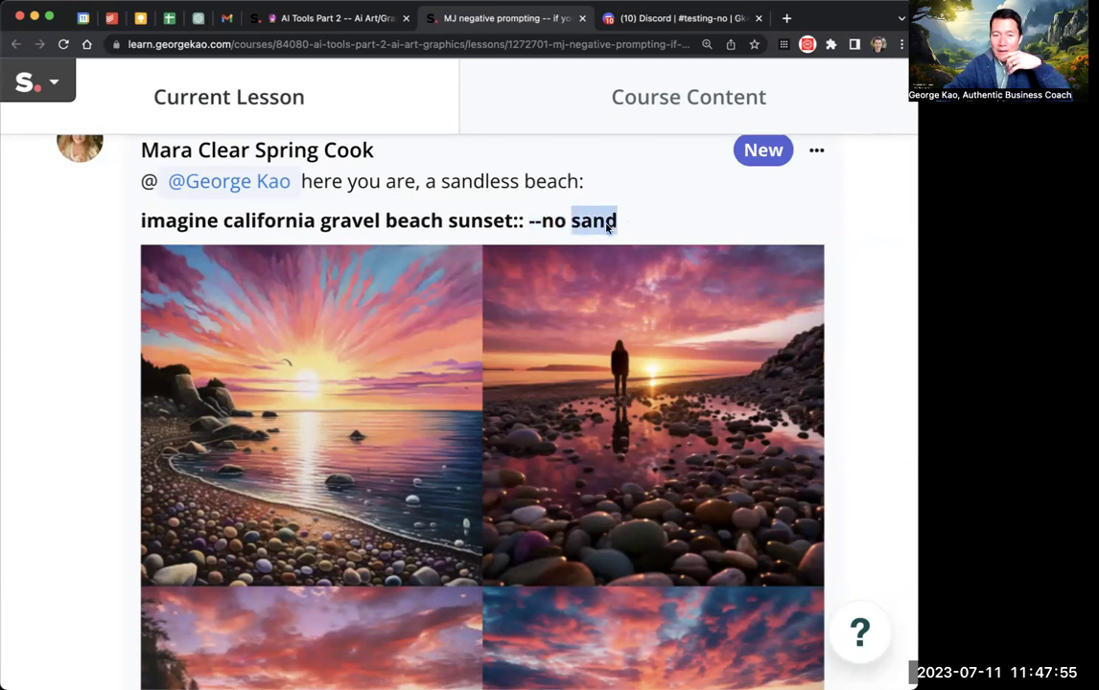
left_click_drag(530, 222, 566, 221)
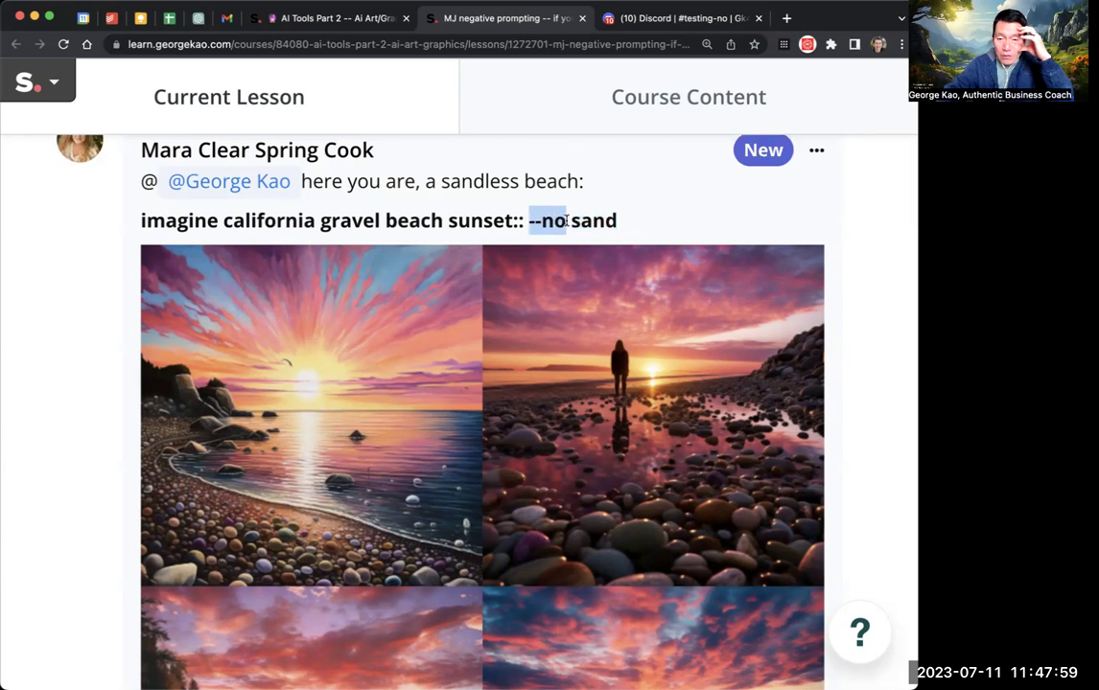
Step: Back in Discord, highlight the '-.999' weight ending the beach prompt, then return to the lesson
left_click(628, 17)
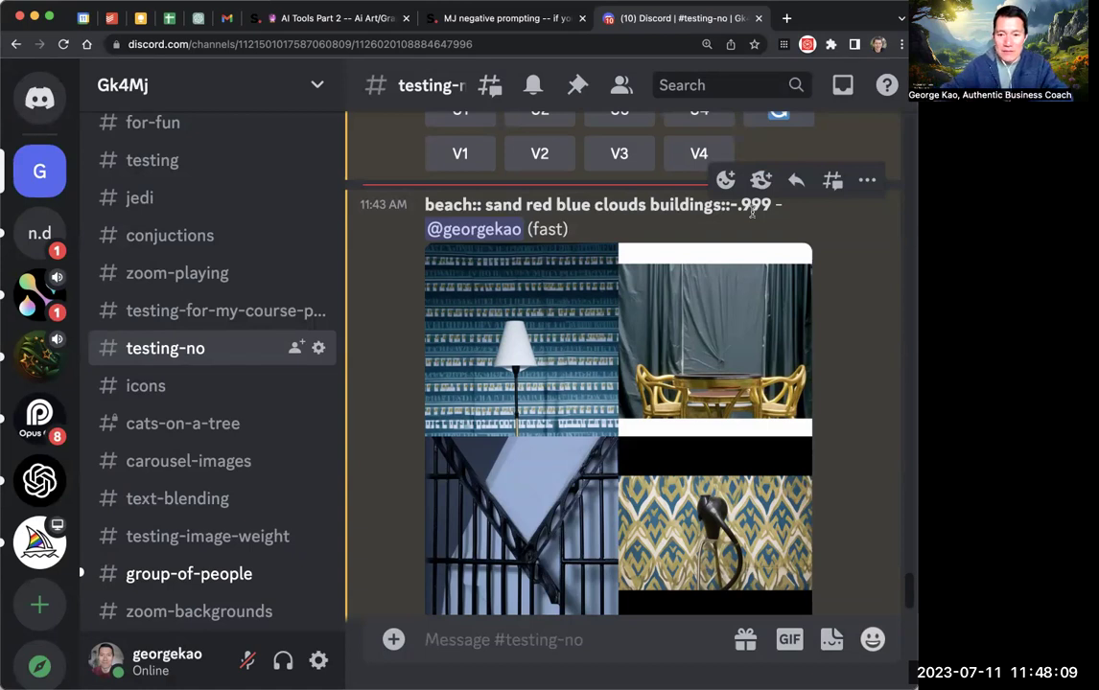
left_click_drag(742, 203, 767, 205)
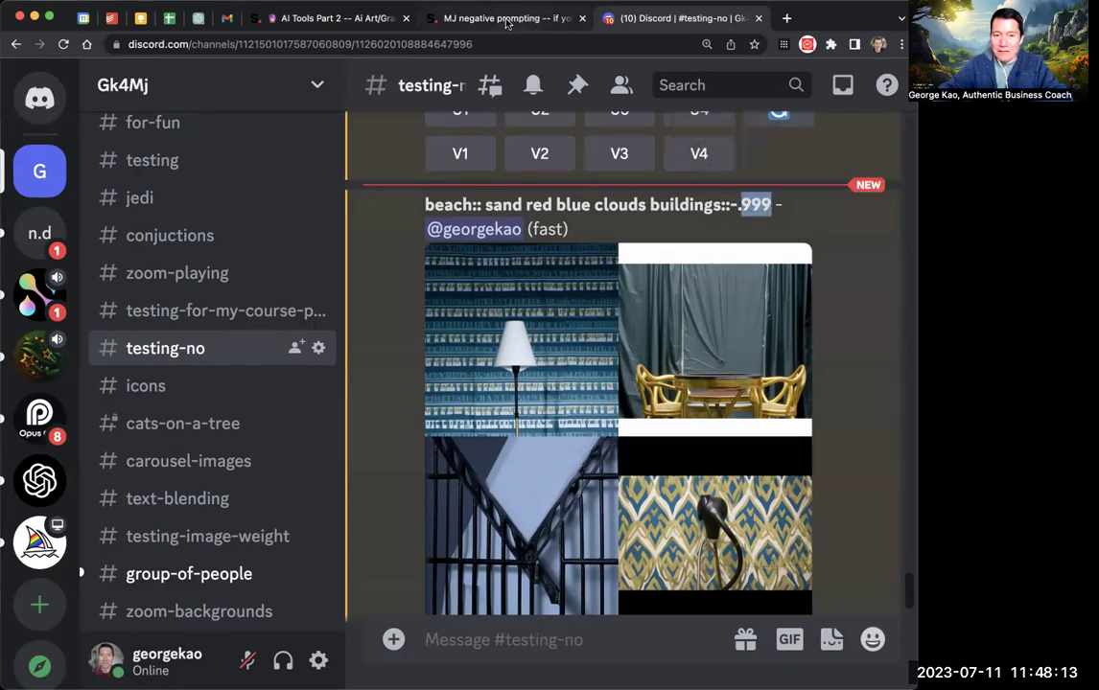
left_click(460, 18)
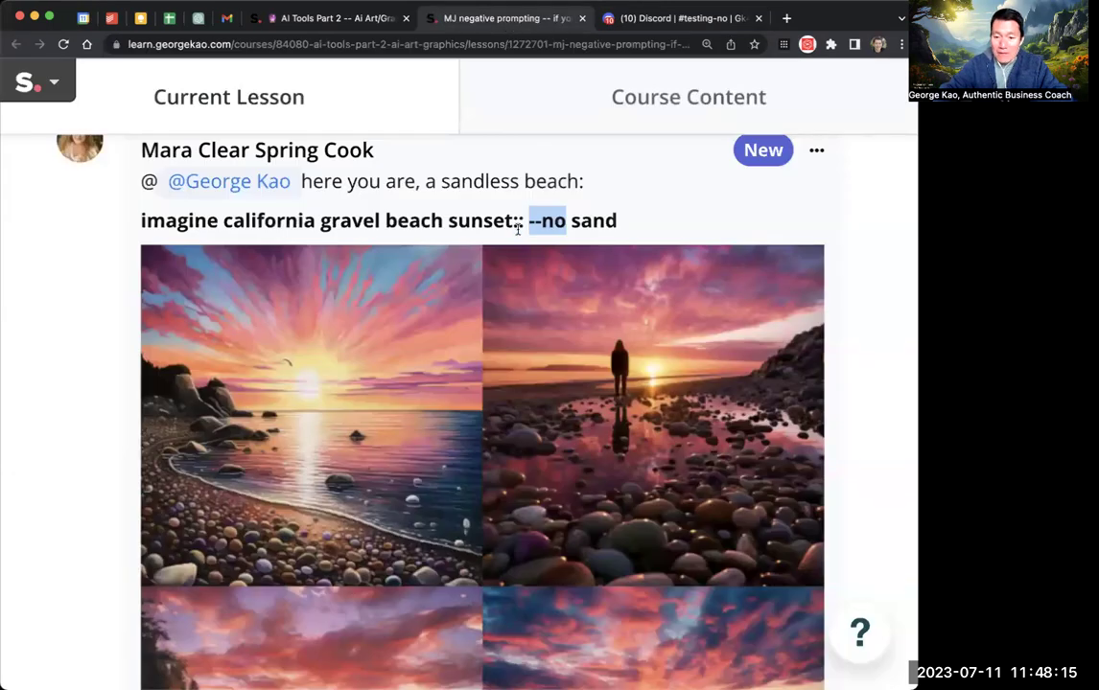
left_click(490, 230)
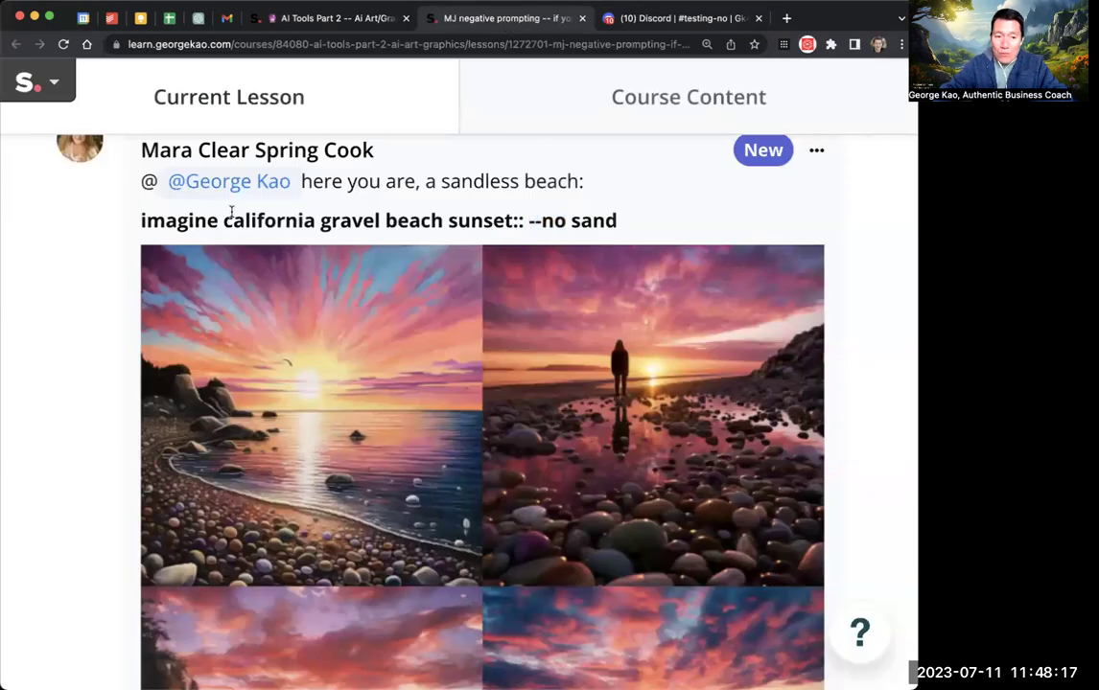
left_click_drag(225, 217, 513, 220)
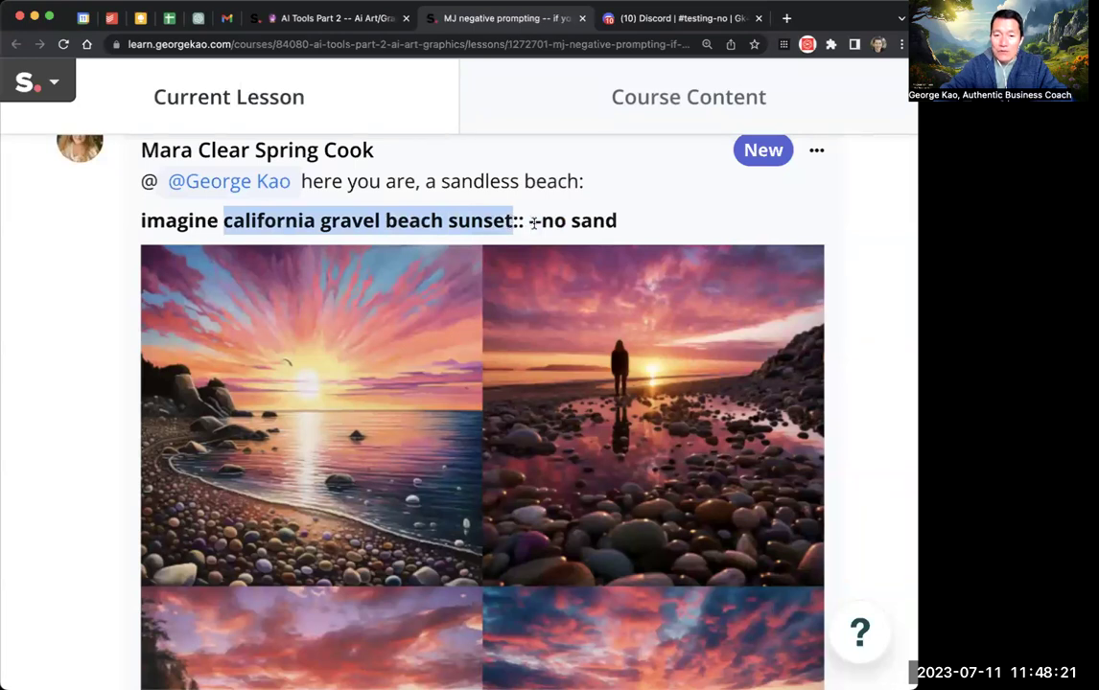
left_click_drag(525, 220, 623, 231)
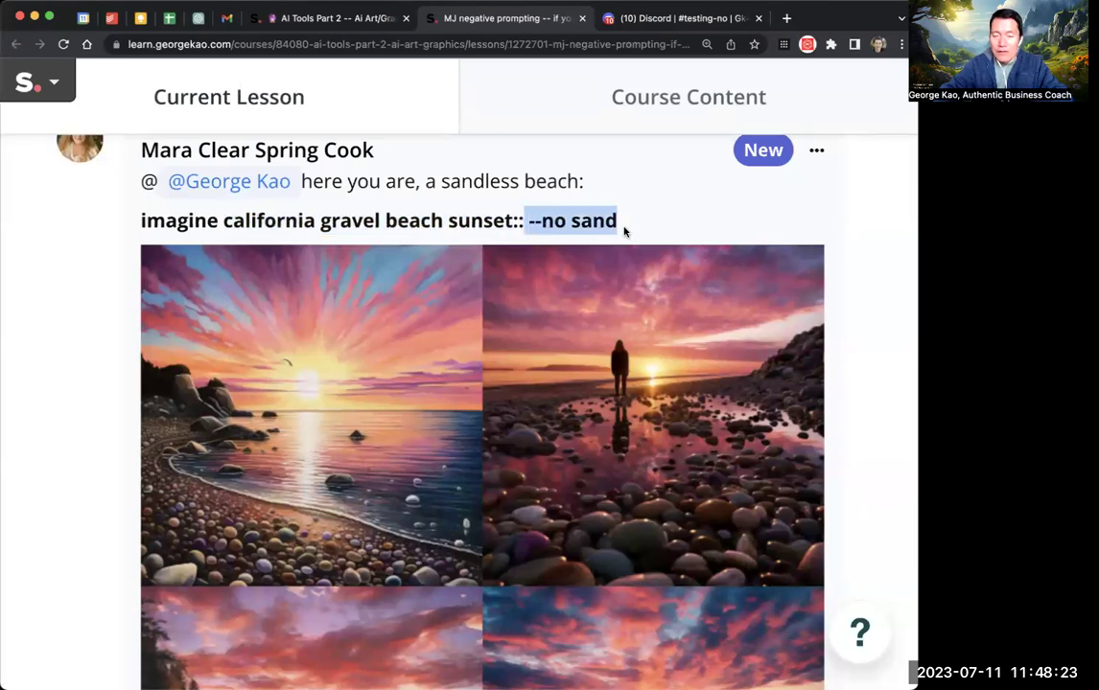
scroll(652, 291, "down", 3)
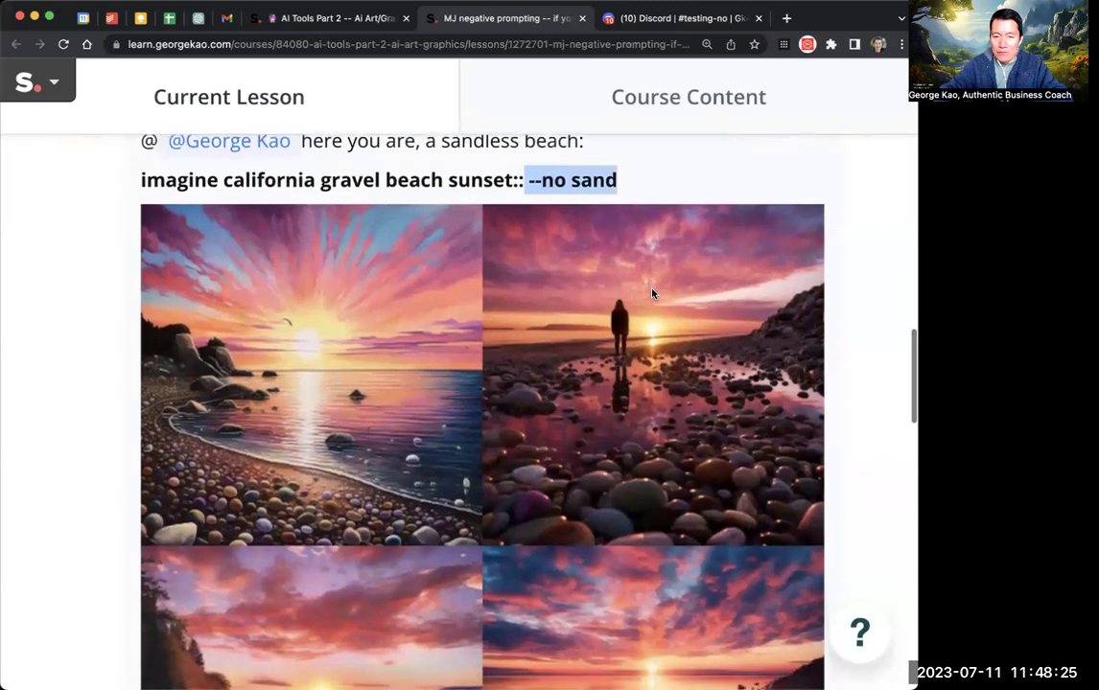
scroll(652, 293, "up", 1)
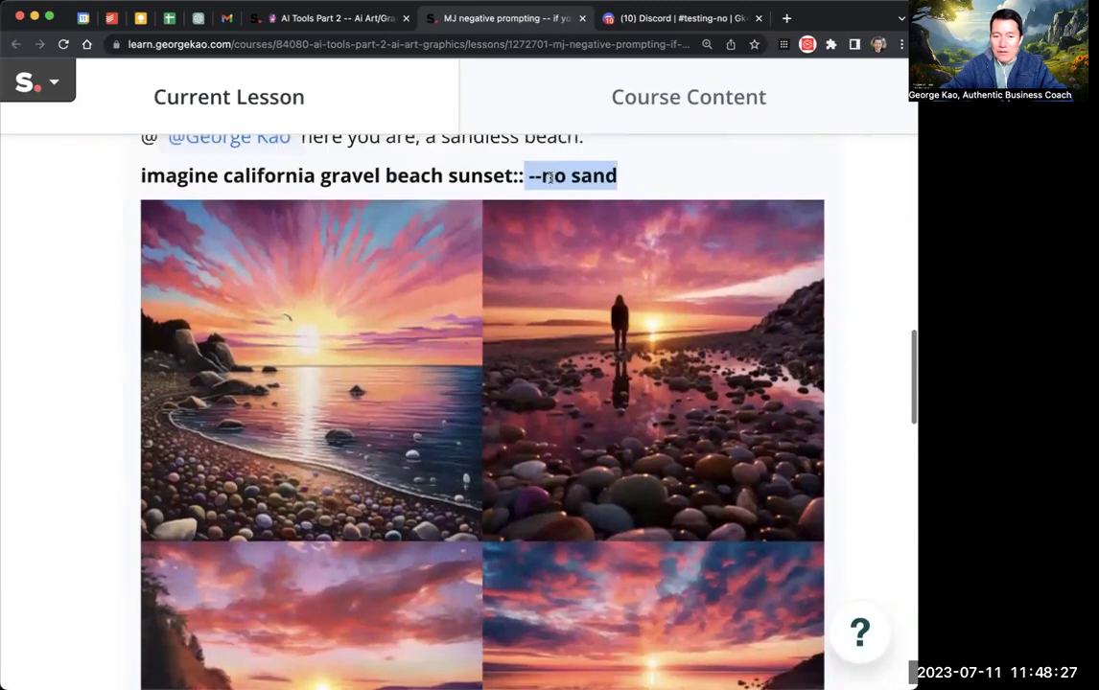
scroll(556, 204, "down", 5)
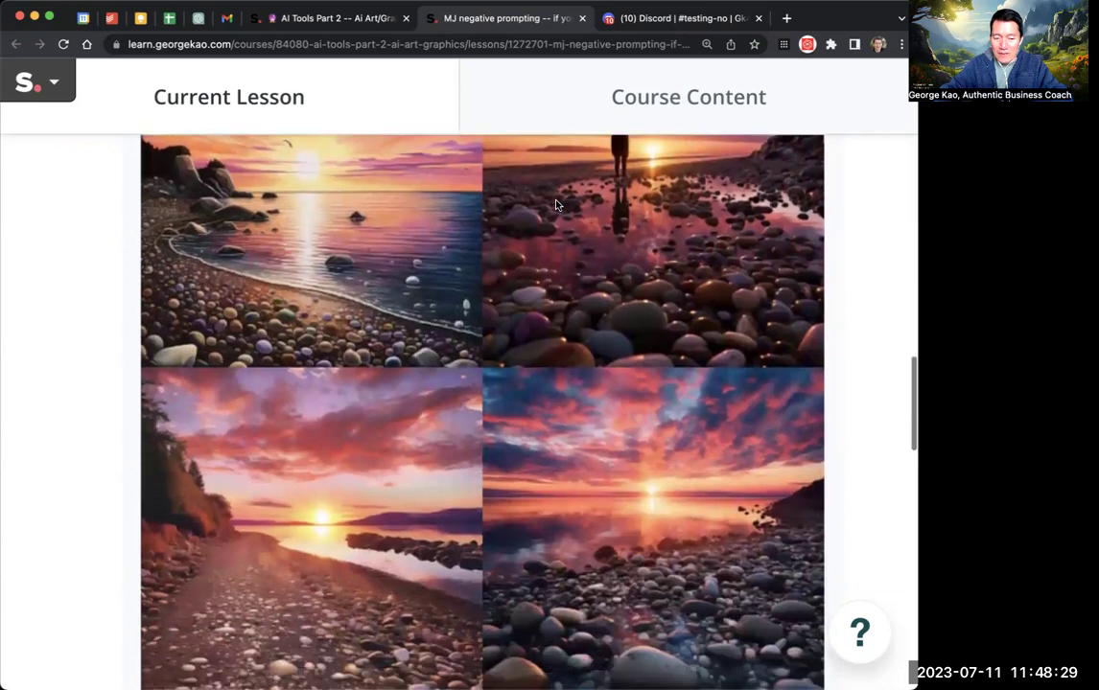
scroll(556, 204, "down", 2)
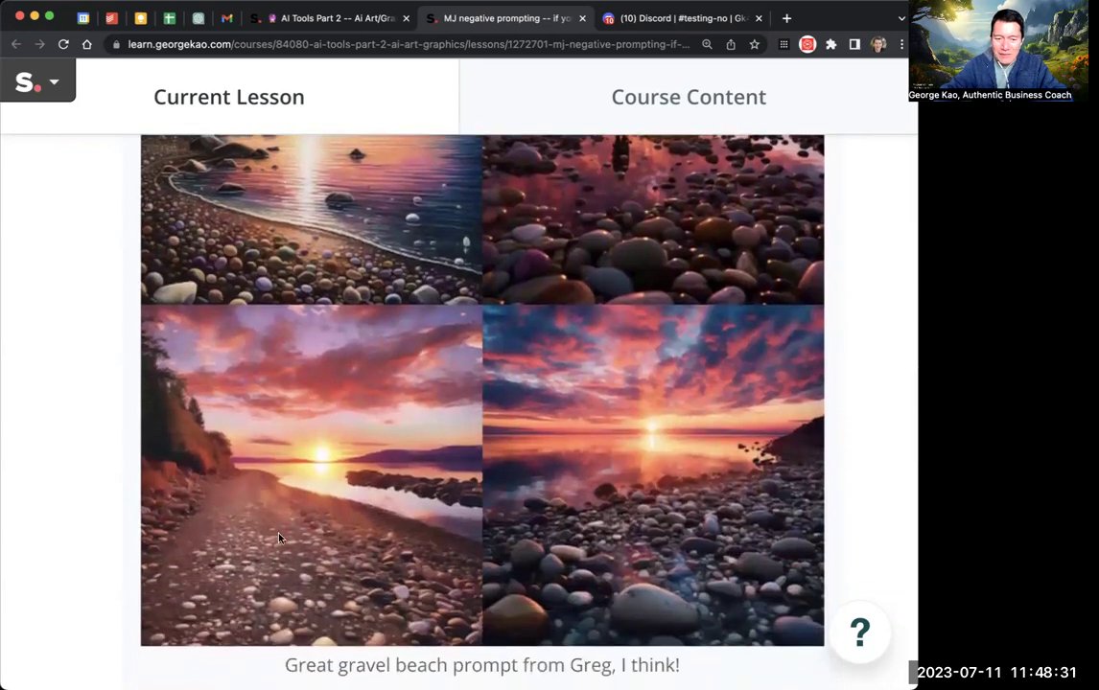
scroll(361, 486, "up", 6)
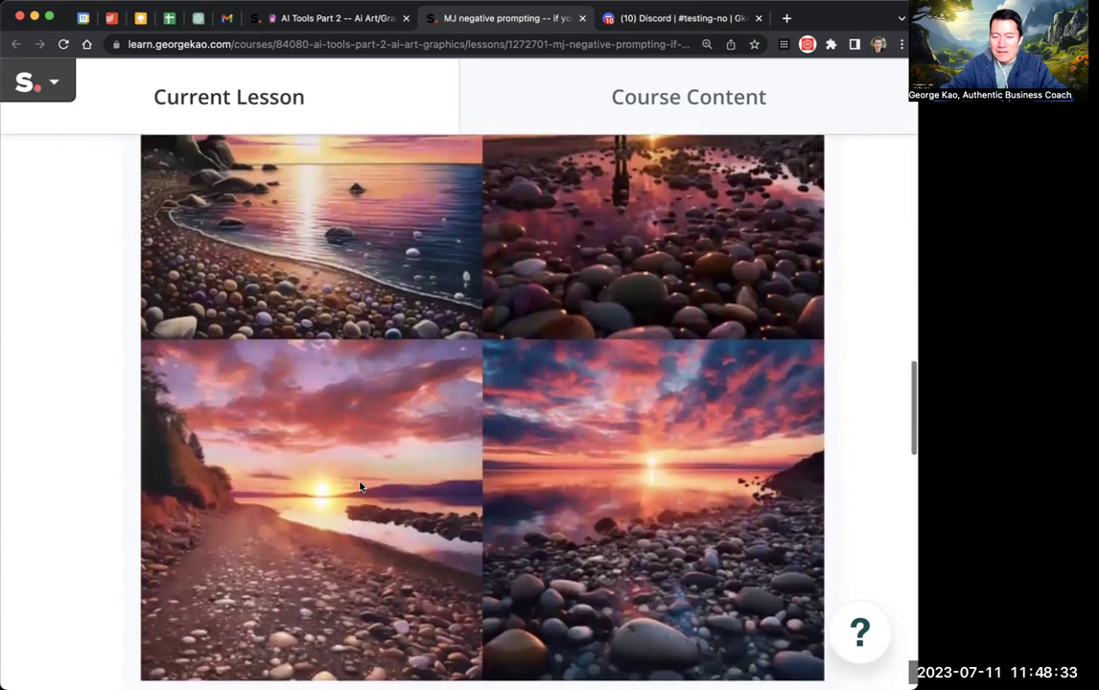
scroll(360, 486, "up", 1)
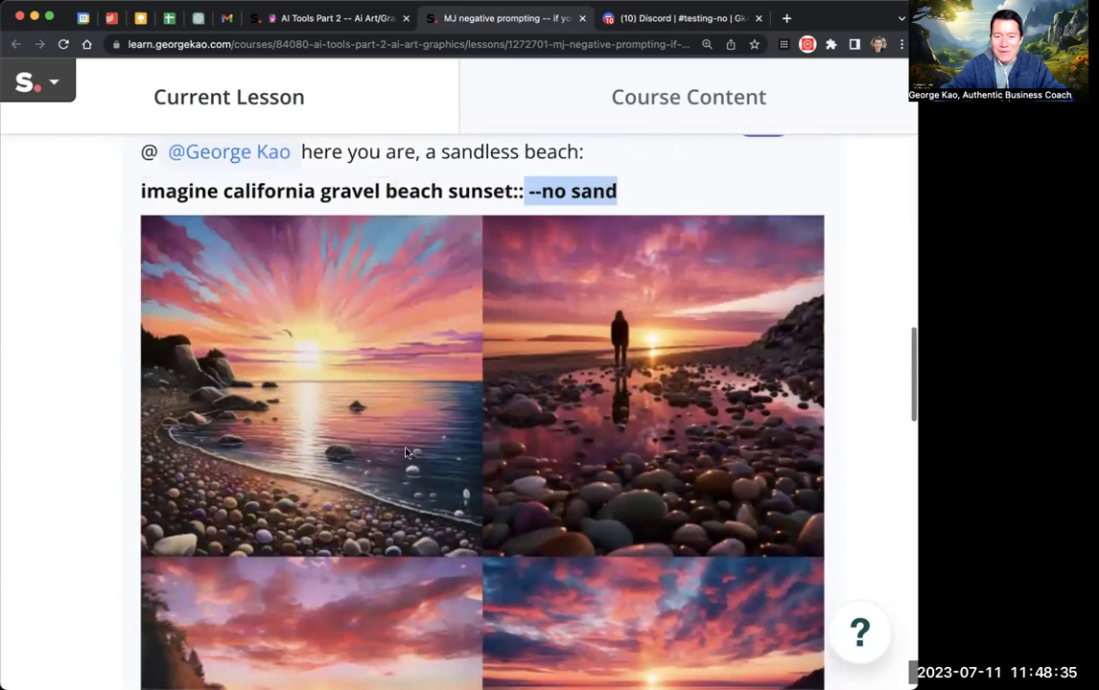
scroll(375, 356, "up", 5)
scroll(376, 357, "down", 6)
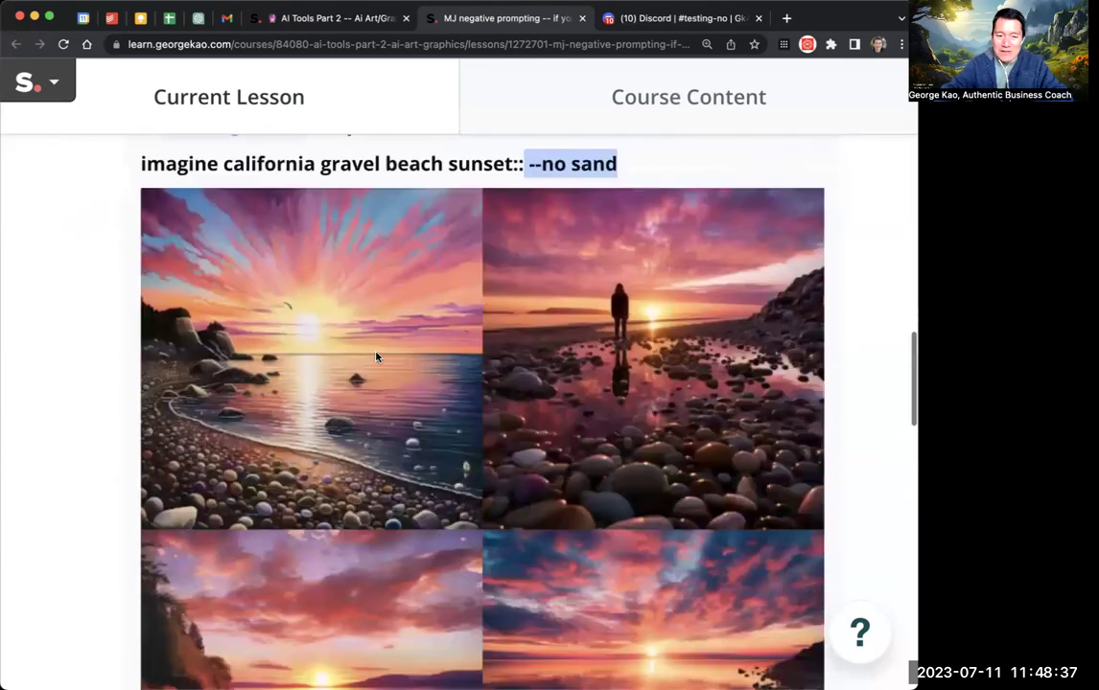
scroll(376, 357, "down", 20)
scroll(375, 357, "up", 18)
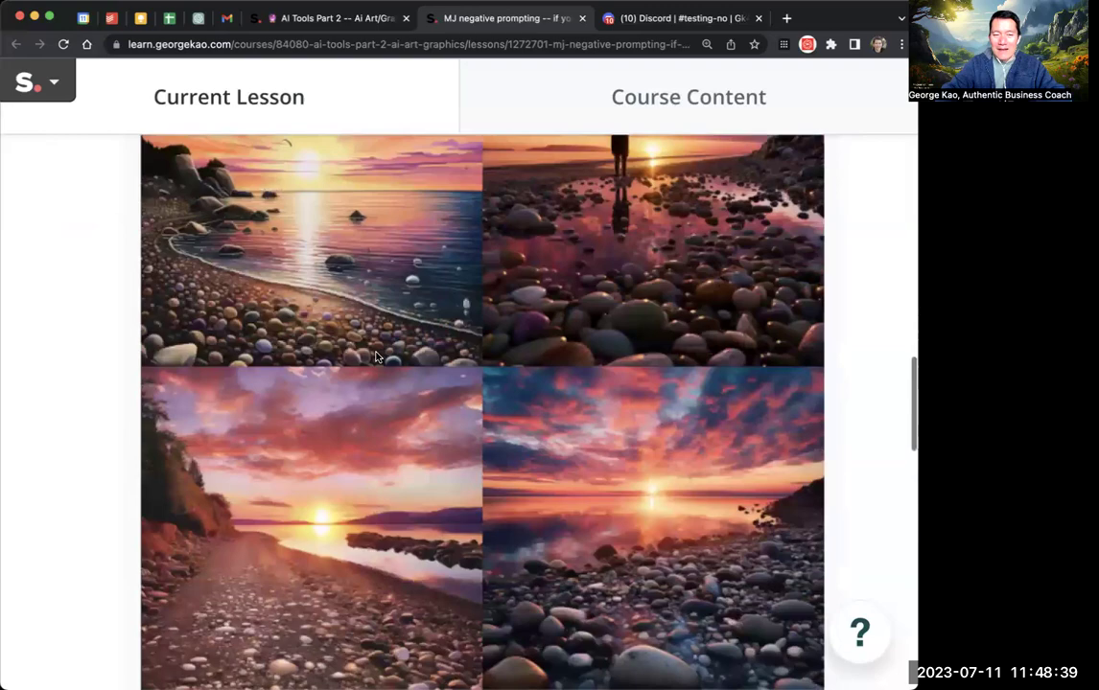